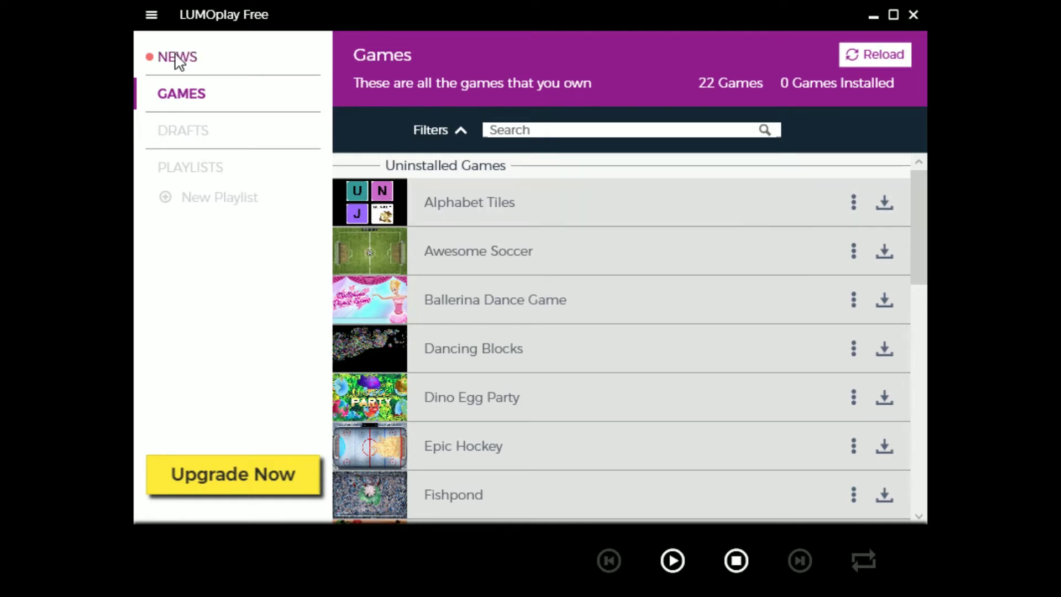
- Open Preferences from the main menu, landing on its General page
left_click(151, 15)
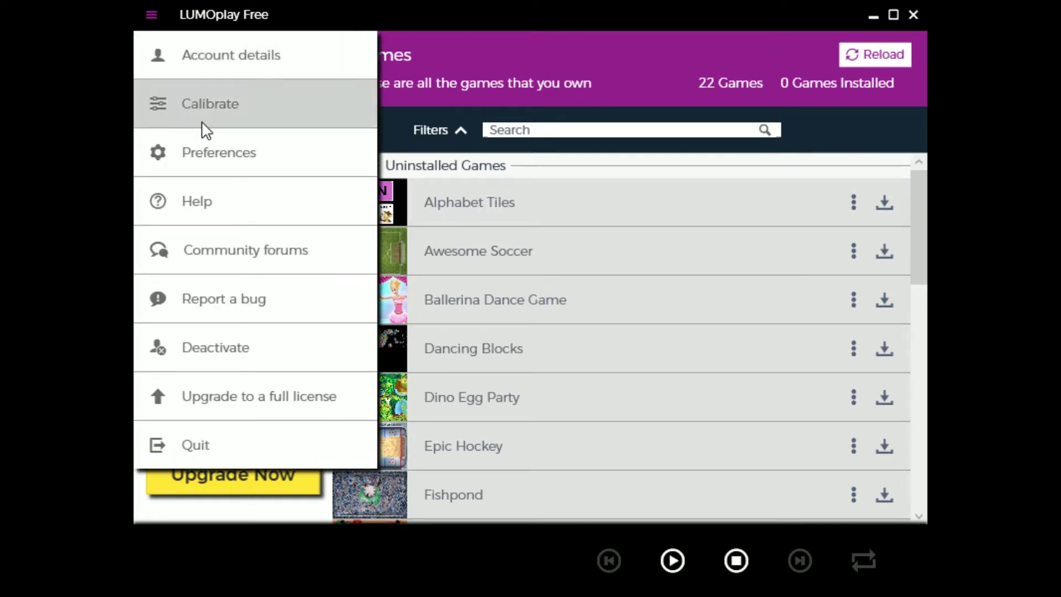
left_click(201, 163)
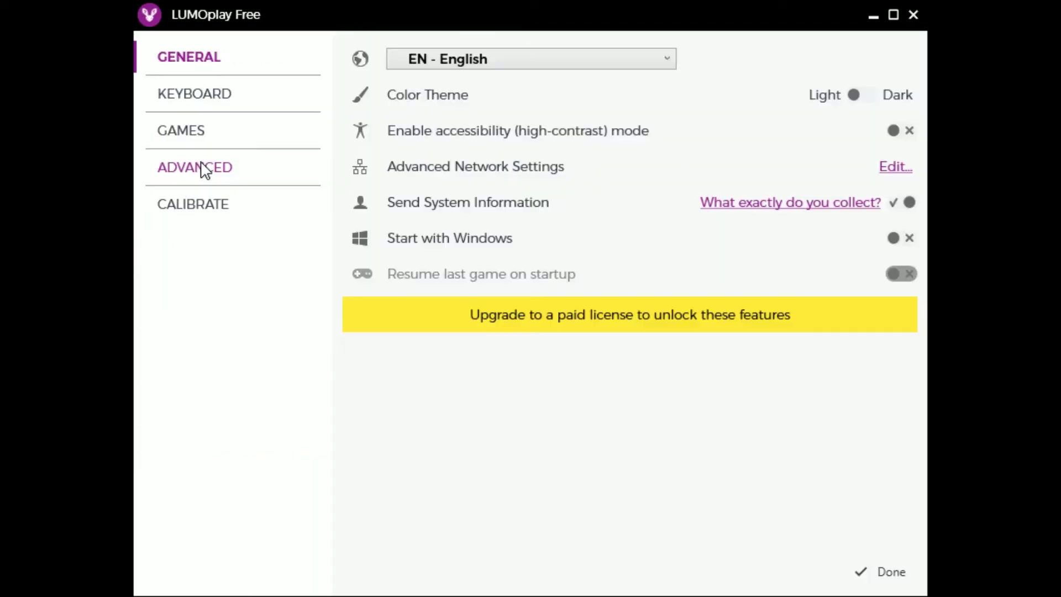
- Switch to the Calibrate page and nudge the motion area's top-left corner
left_click(207, 213)
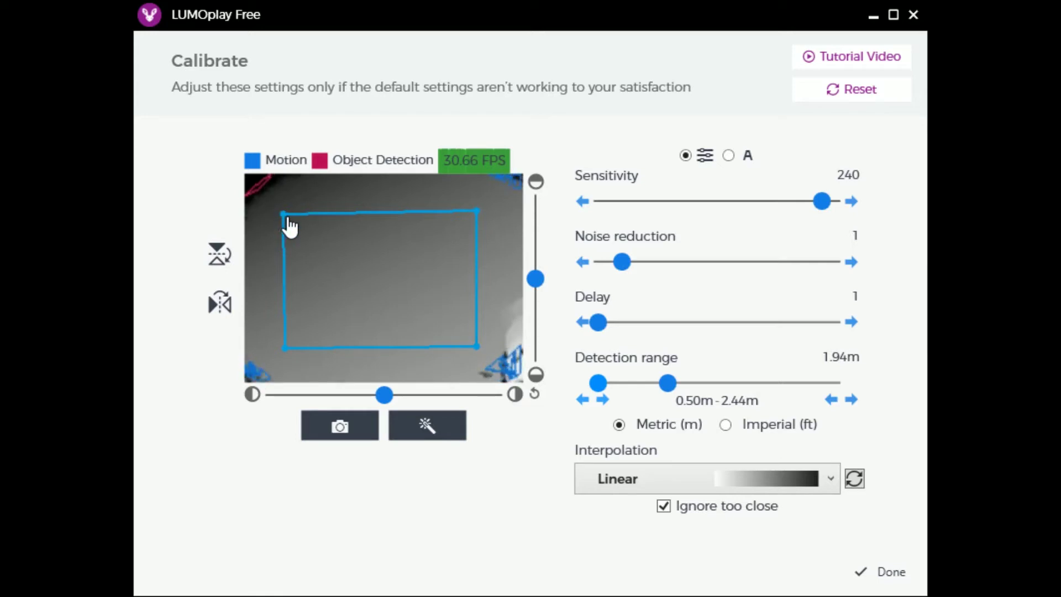
mouse_move(285, 214)
left_mouse_down()
mouse_move(328, 243)
mouse_move(282, 212)
left_mouse_up()
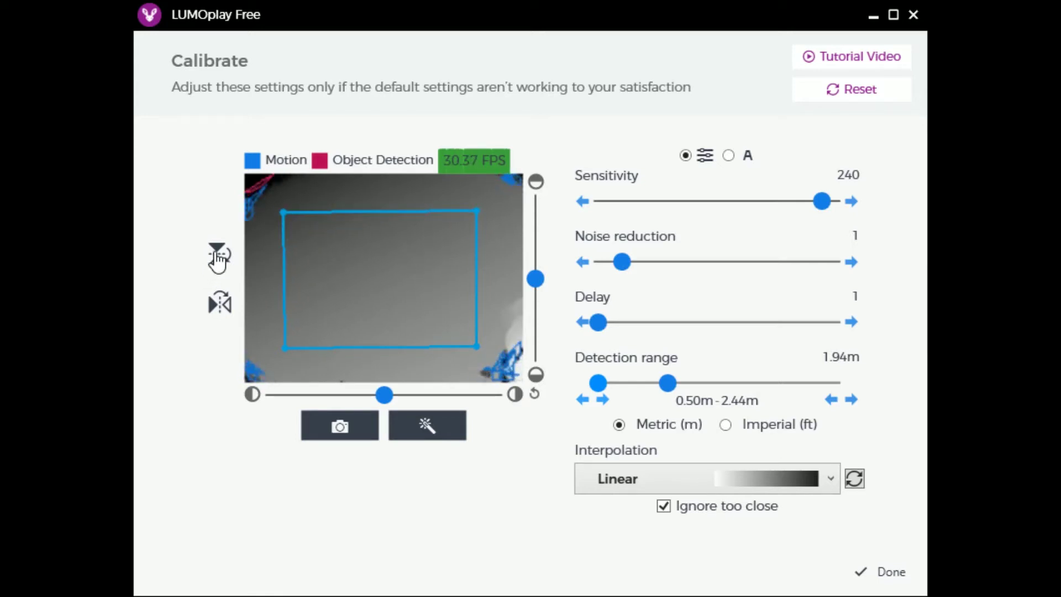
- Flip the camera preview vertically and mirror it horizontally, reverting both
left_click(218, 257)
left_click(218, 257)
left_click(220, 304)
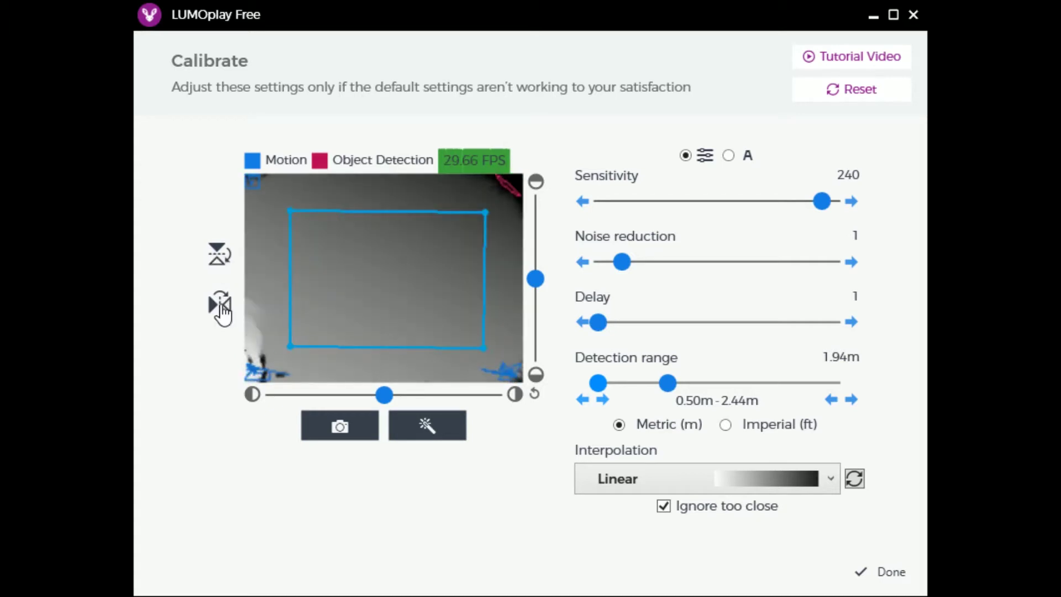
left_click(220, 304)
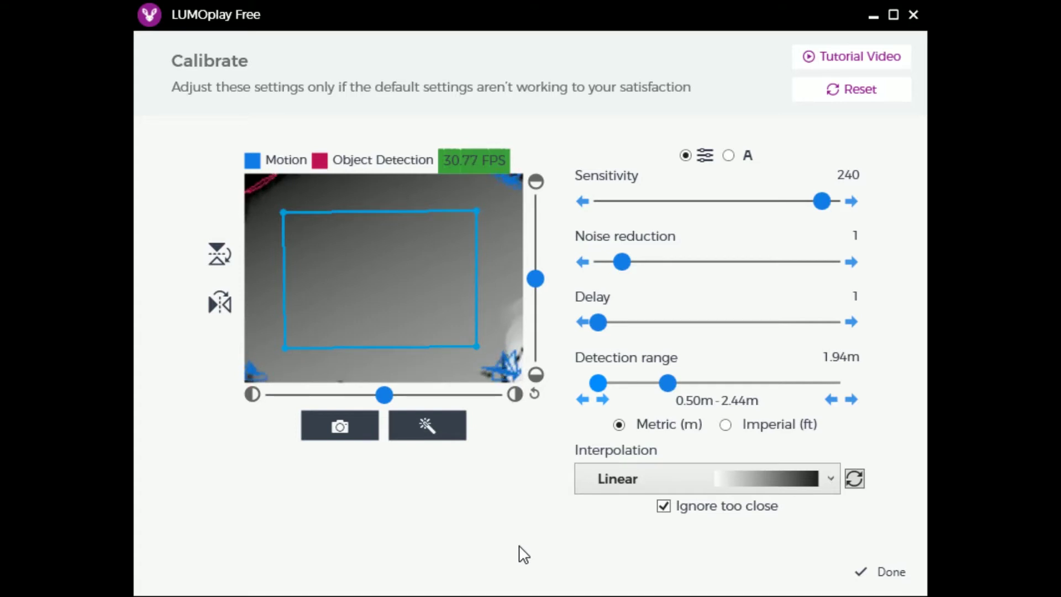
left_click_drag(538, 285, 539, 291)
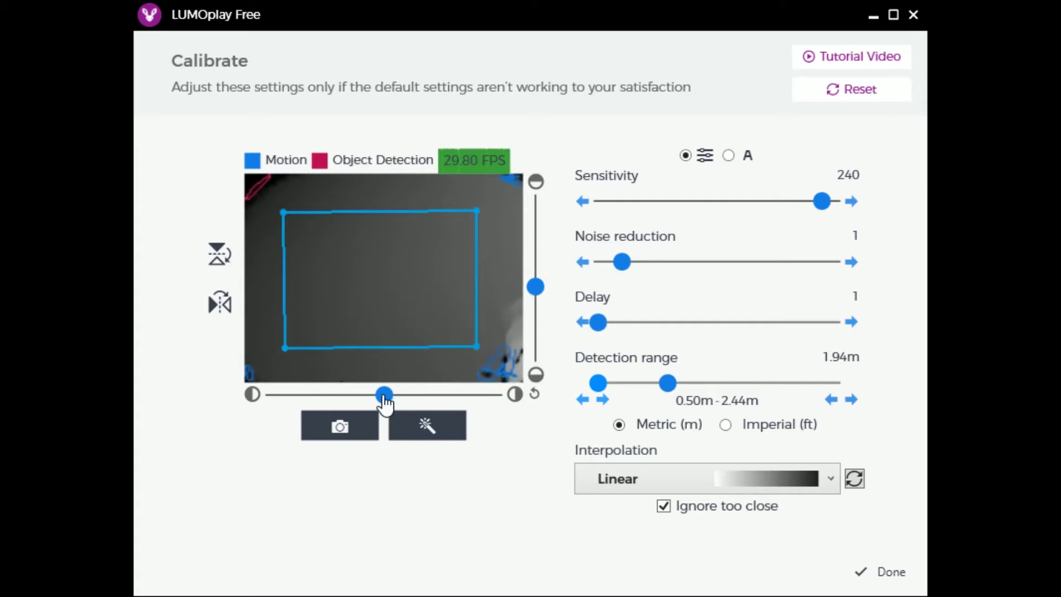
mouse_move(384, 395)
left_mouse_down()
mouse_move(357, 393)
mouse_move(400, 392)
mouse_move(386, 395)
left_mouse_up()
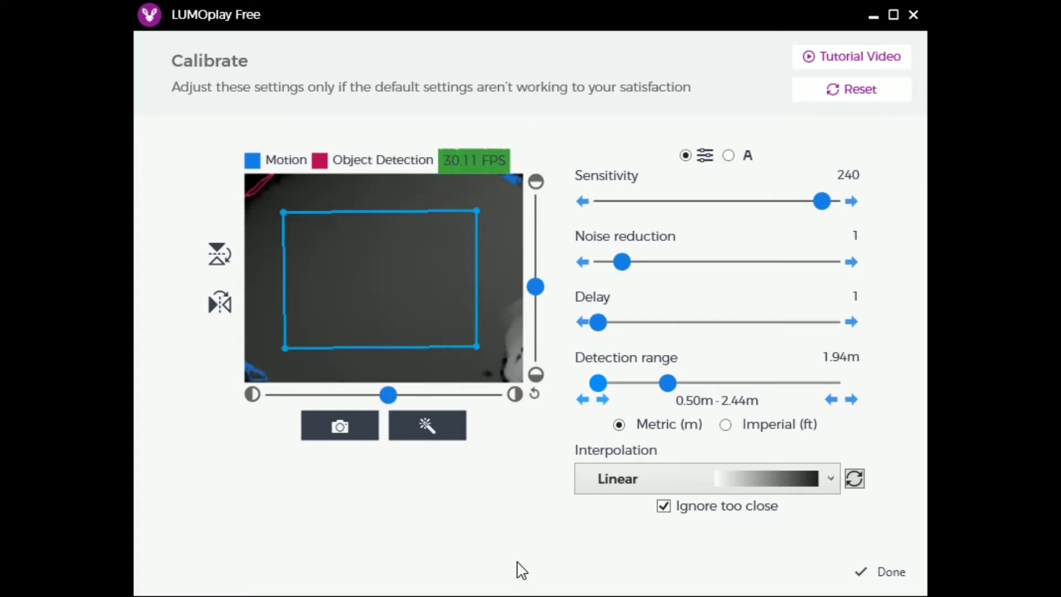
left_click(534, 396)
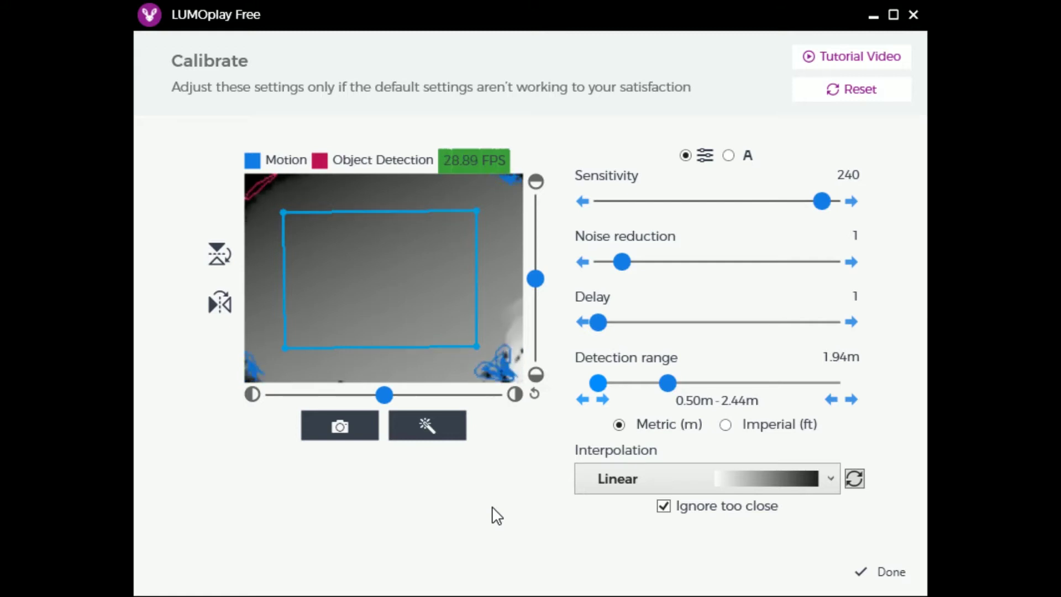
left_click(668, 486)
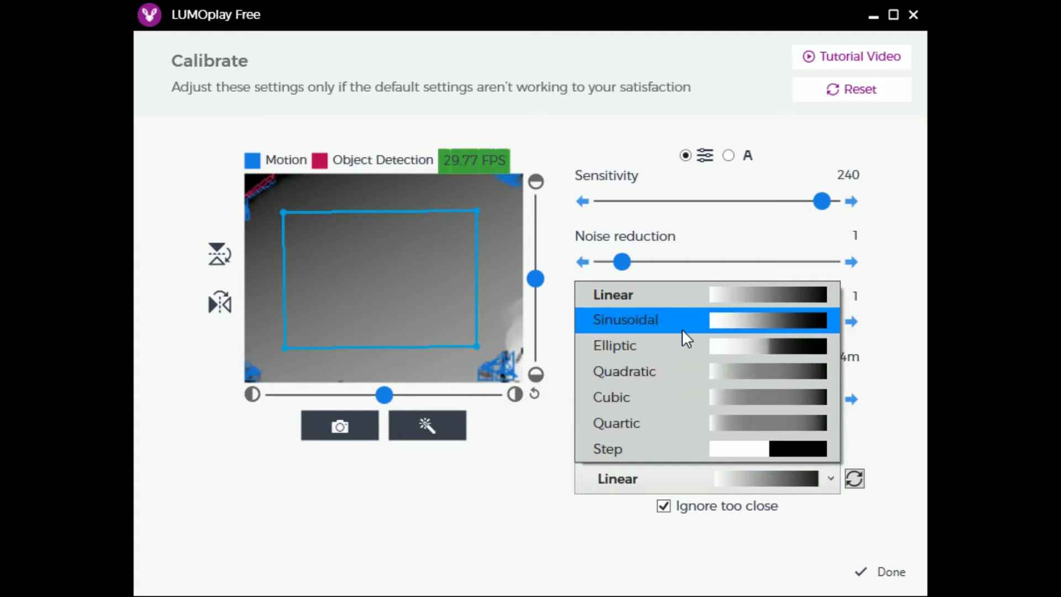
left_click(682, 343)
left_click(684, 485)
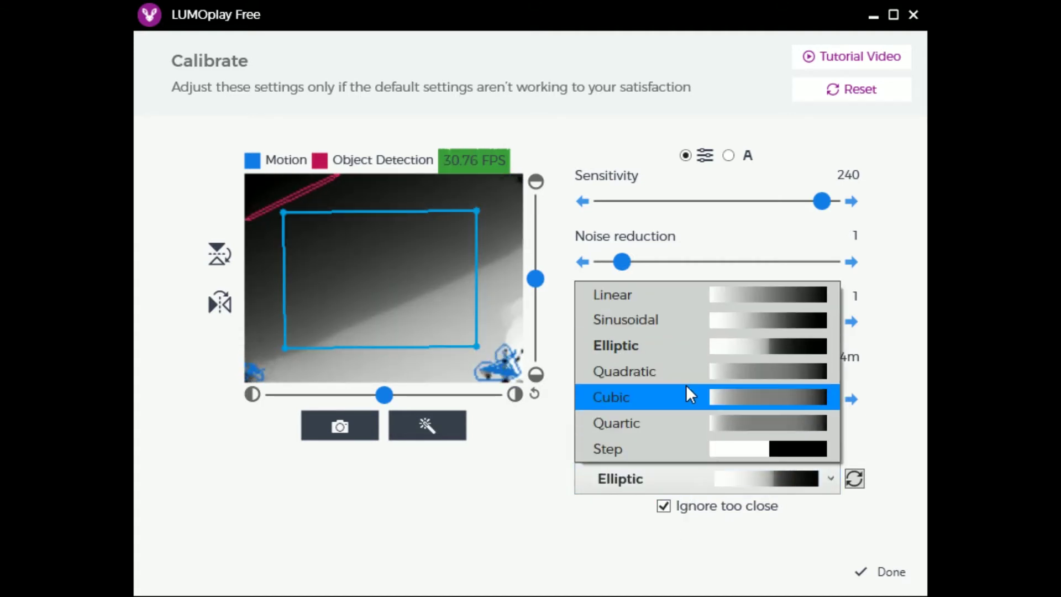
left_click(684, 297)
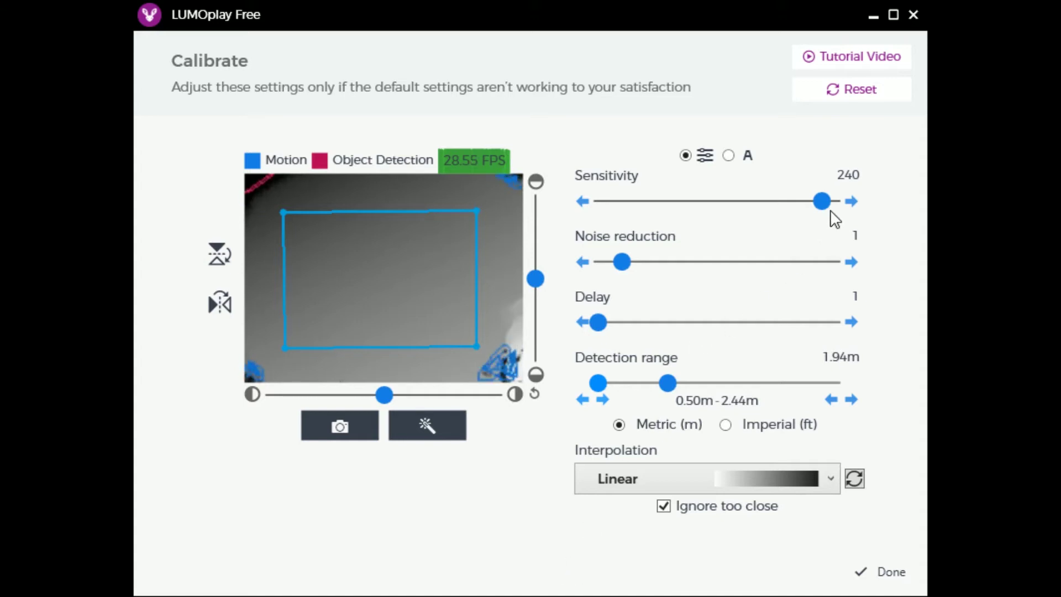
- Lower sensitivity to 0 and run the magic-wand automatic depth calibration
left_click_drag(825, 200, 578, 208)
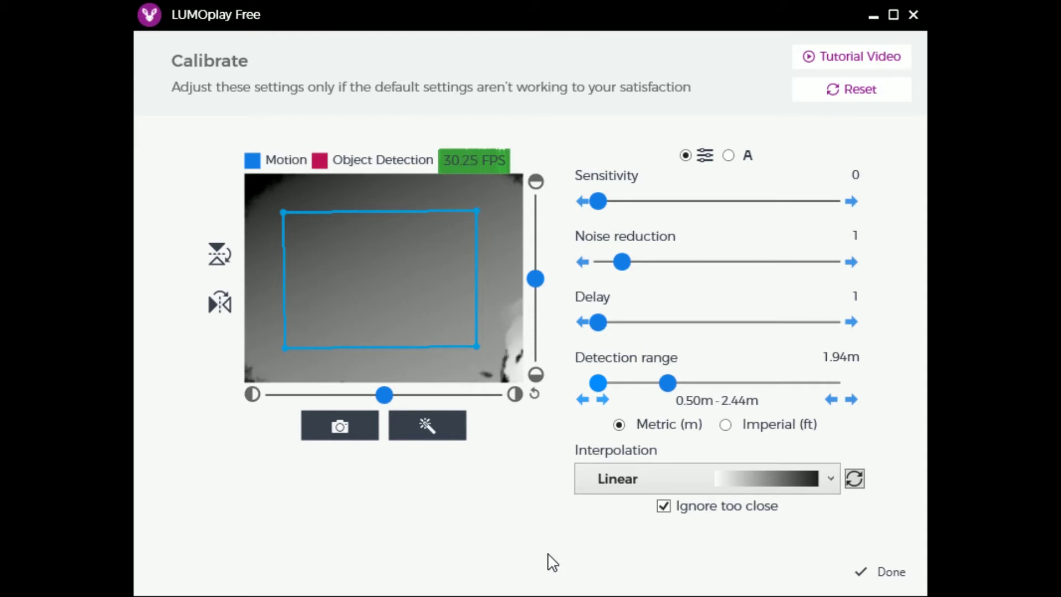
left_click(434, 428)
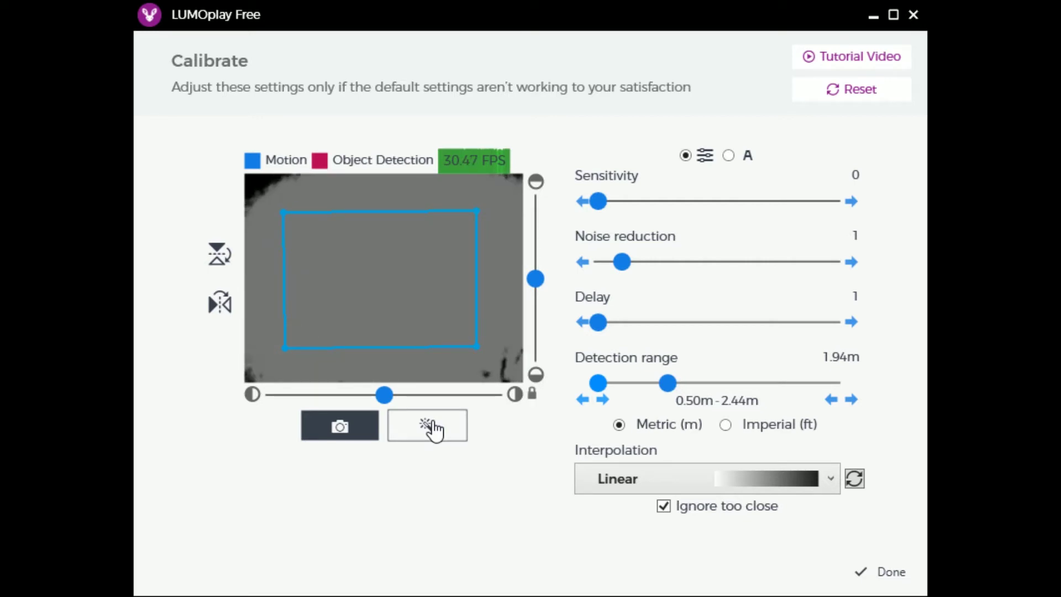
- Pick Step from the Interpolation dropdown in place of Linear
left_click(688, 482)
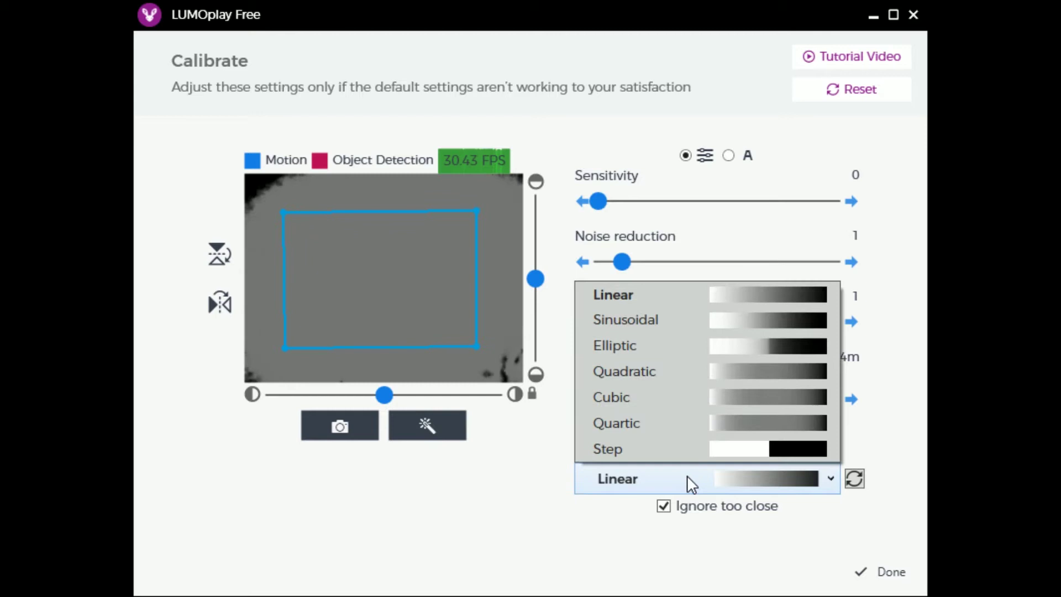
left_click(680, 442)
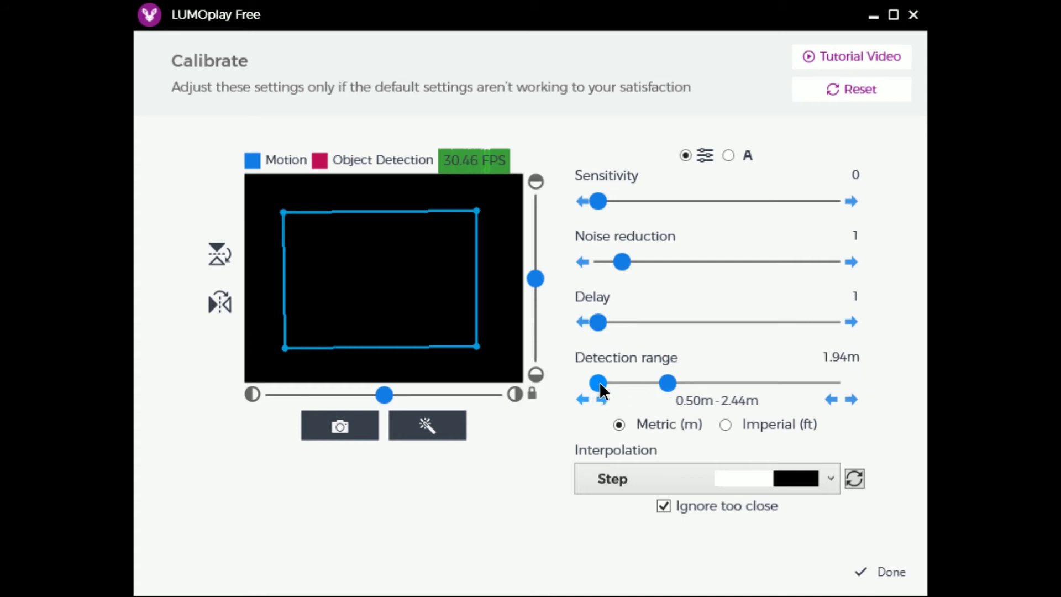
- Drag and arrow-nudge both detection range handles until it reads 0.94m–2.09m
left_click_drag(599, 381, 628, 380)
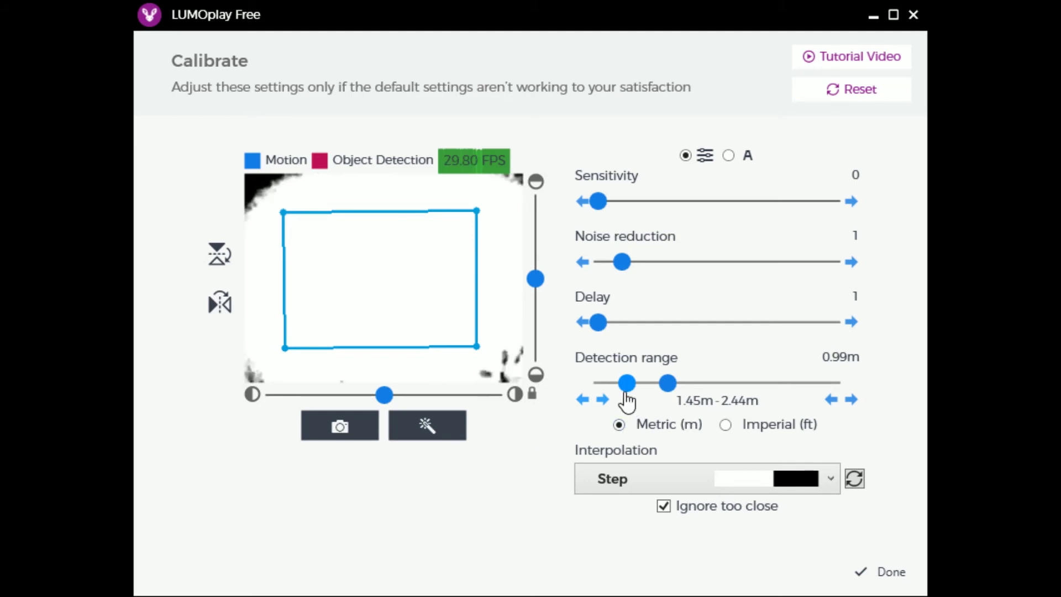
left_click_drag(621, 380, 603, 380)
left_click_drag(668, 390, 608, 380)
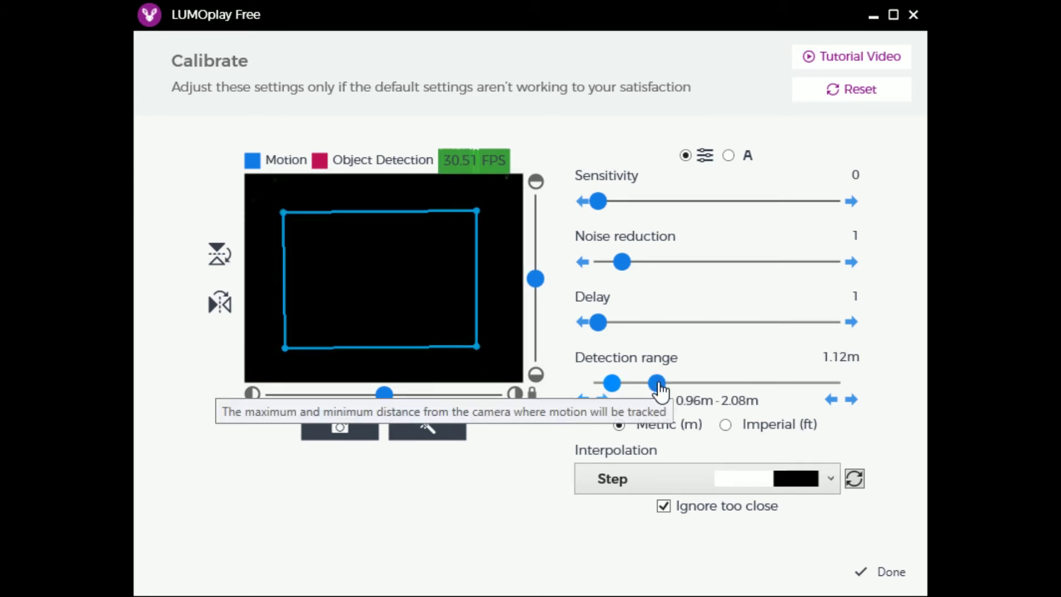
left_click_drag(658, 380, 658, 392)
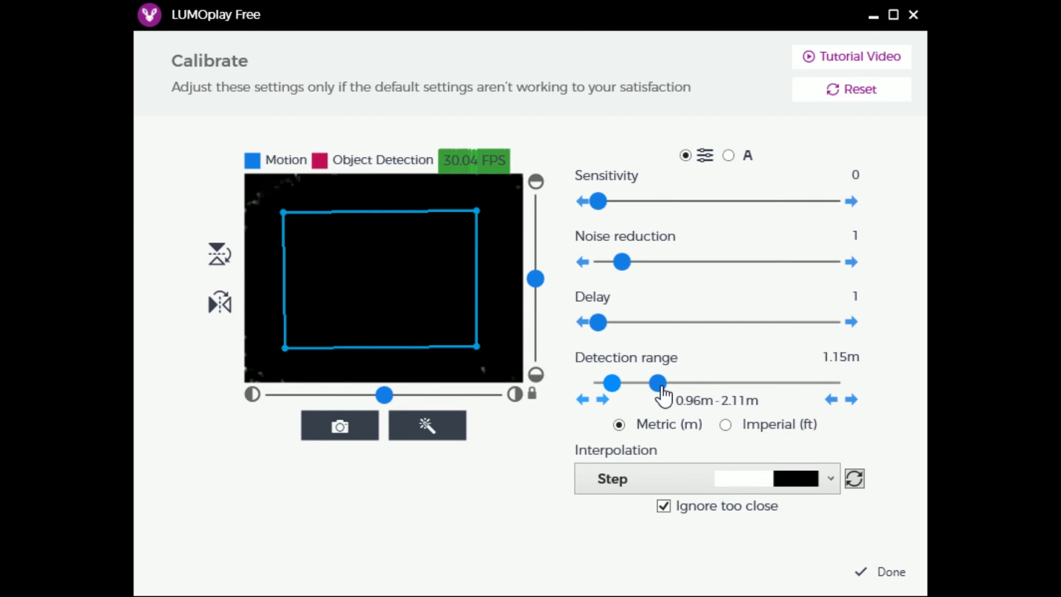
left_click(831, 400)
left_click(583, 400)
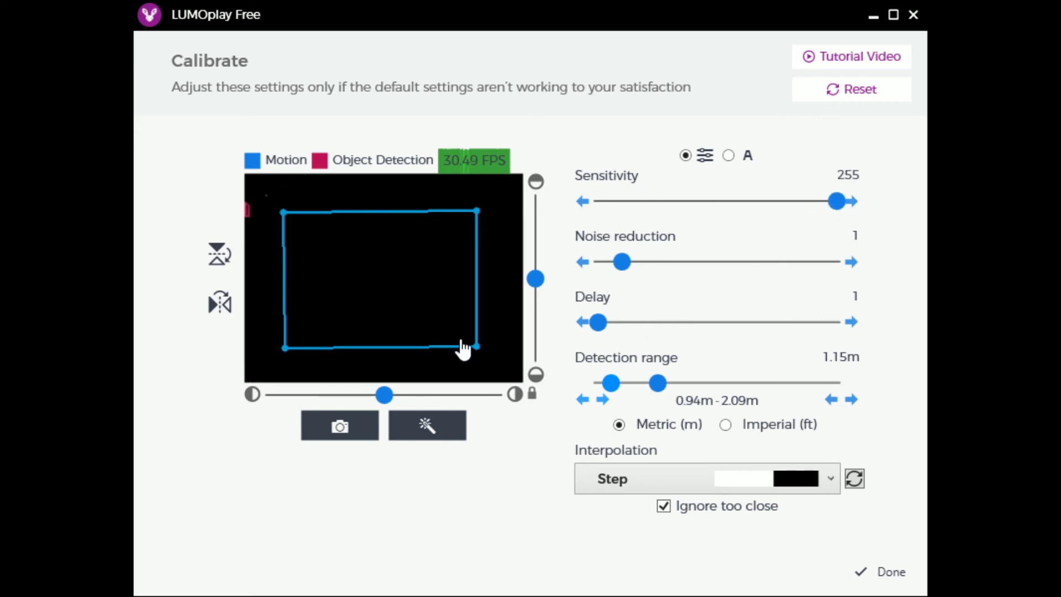
- Set the Noise reduction slider to 0, after briefly trying 4
left_click(615, 261)
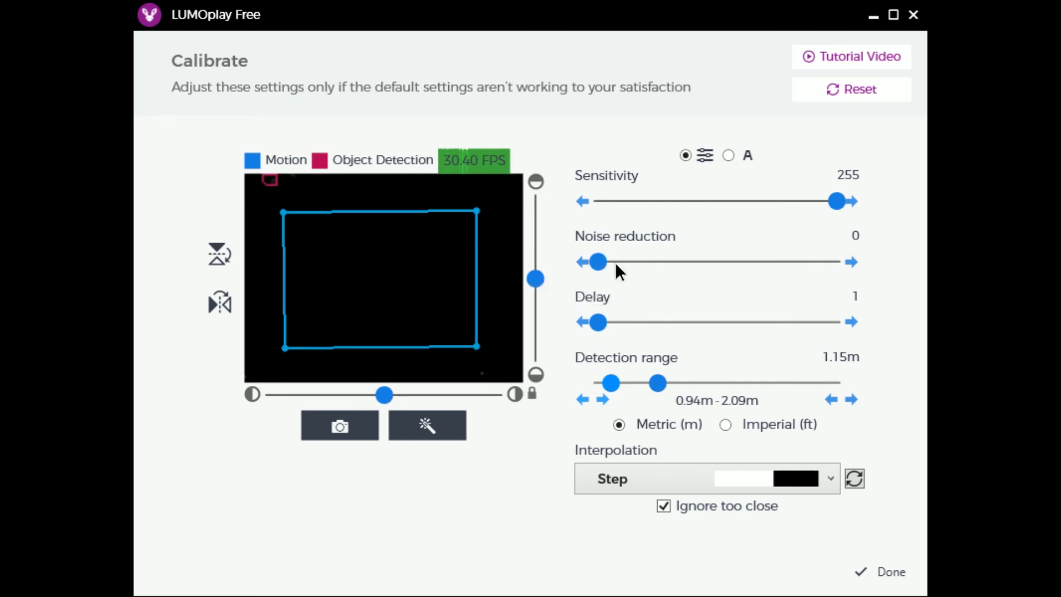
left_click_drag(612, 264, 702, 263)
left_click_drag(700, 257, 609, 264)
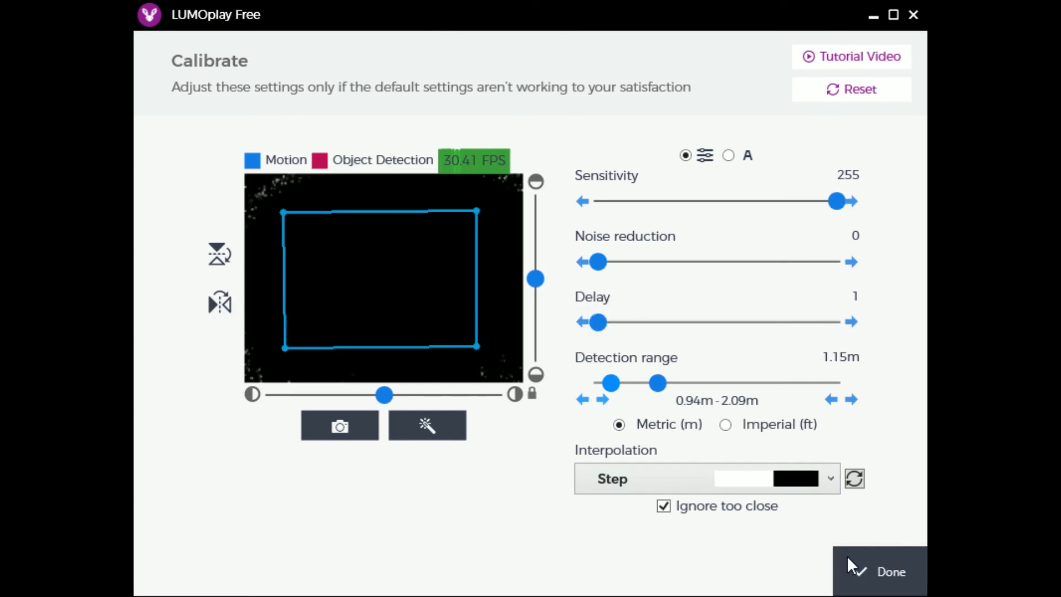
- Finish calibration back to the Games library and install Awesome Soccer
left_click(877, 563)
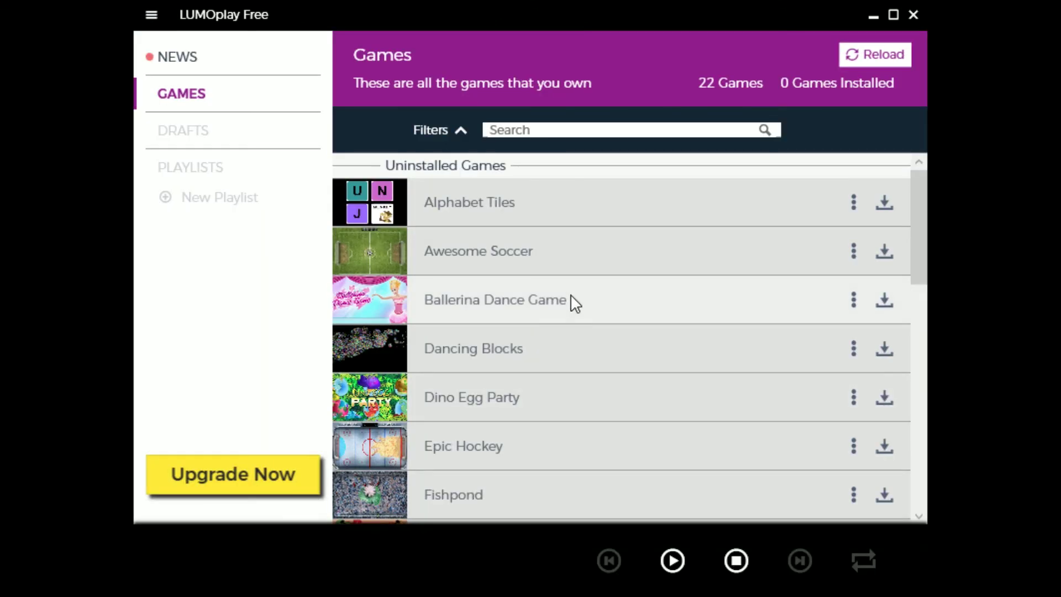
left_click(555, 258)
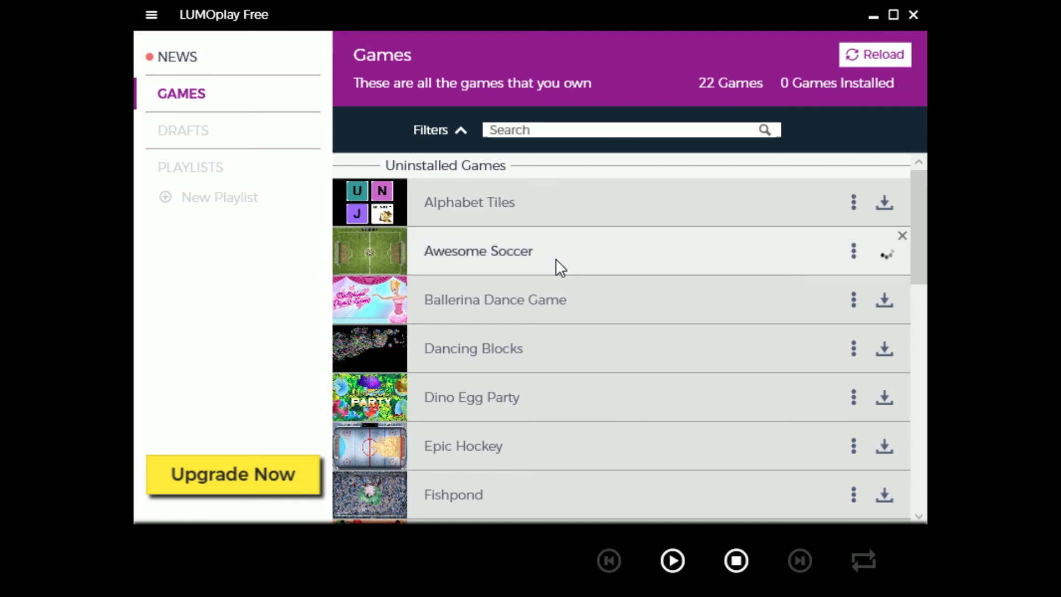